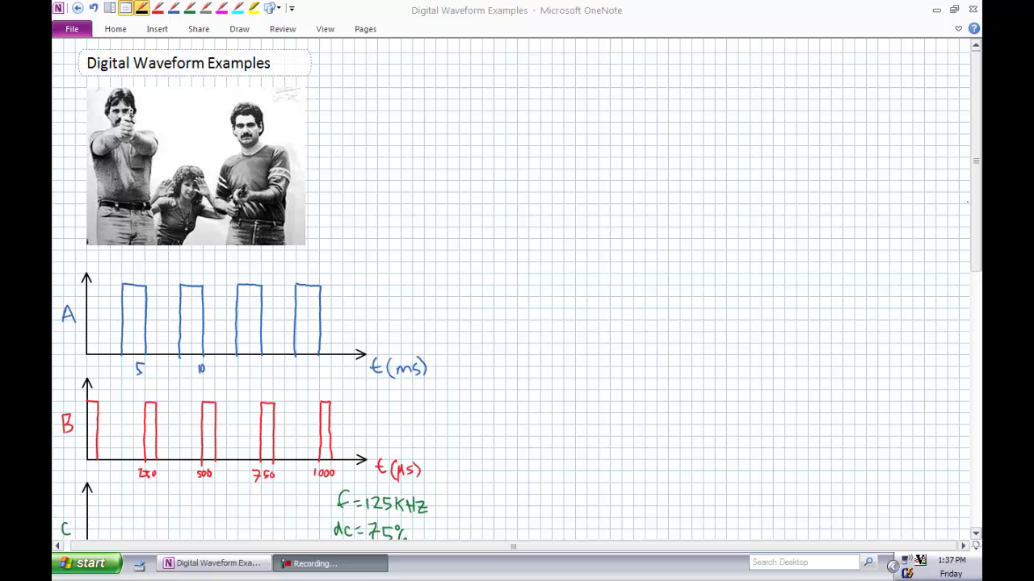
- Scroll the page down slightly so waveform C's empty time axis shows below A and B
left_click_drag(974, 213, 977, 248)
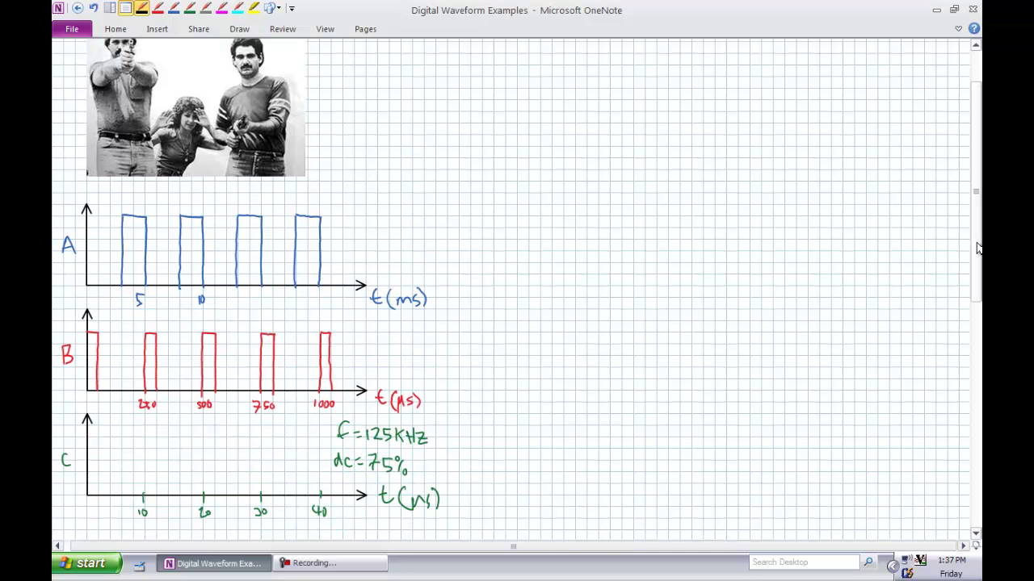
- Handwrite T, t and f labels in blue beside waveform A
left_click(174, 7)
left_click_drag(490, 219, 511, 218)
mouse_move(501, 219)
left_mouse_down()
mouse_move(511, 256)
mouse_move(496, 249)
mouse_move(511, 251)
mouse_move(503, 283)
left_mouse_up()
mouse_move(502, 265)
left_mouse_down()
mouse_move(515, 264)
mouse_move(508, 307)
mouse_move(522, 306)
left_mouse_up()
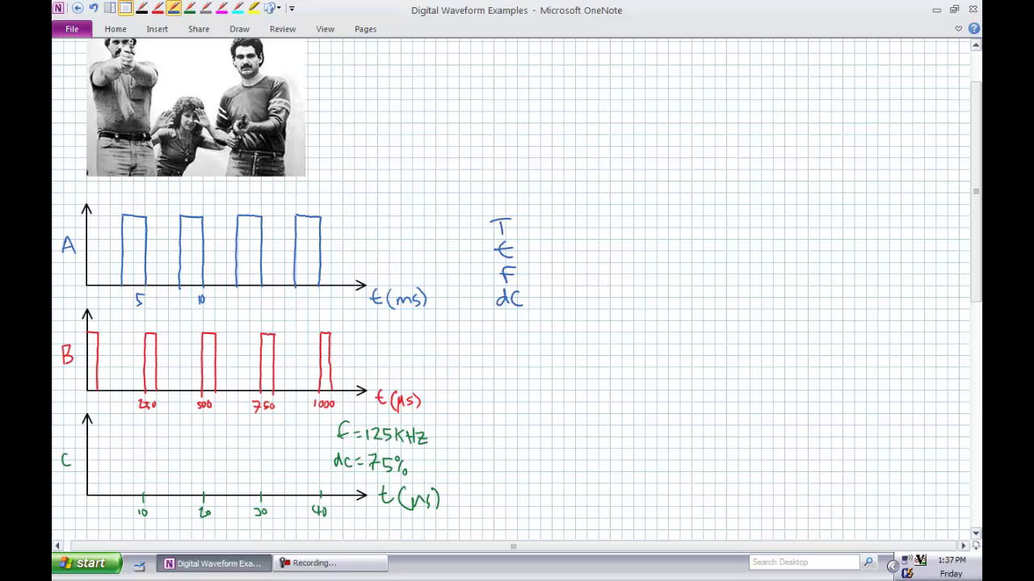
- Handwrite T, f and dc labels in red beside waveform B
left_click(158, 9)
mouse_move(501, 327)
left_mouse_down()
mouse_move(519, 325)
mouse_move(509, 378)
mouse_move(520, 363)
left_mouse_up()
mouse_move(507, 372)
left_mouse_down()
mouse_move(522, 371)
mouse_move(515, 401)
left_mouse_up()
mouse_move(519, 396)
left_mouse_down()
mouse_move(525, 388)
mouse_move(529, 400)
left_mouse_up()
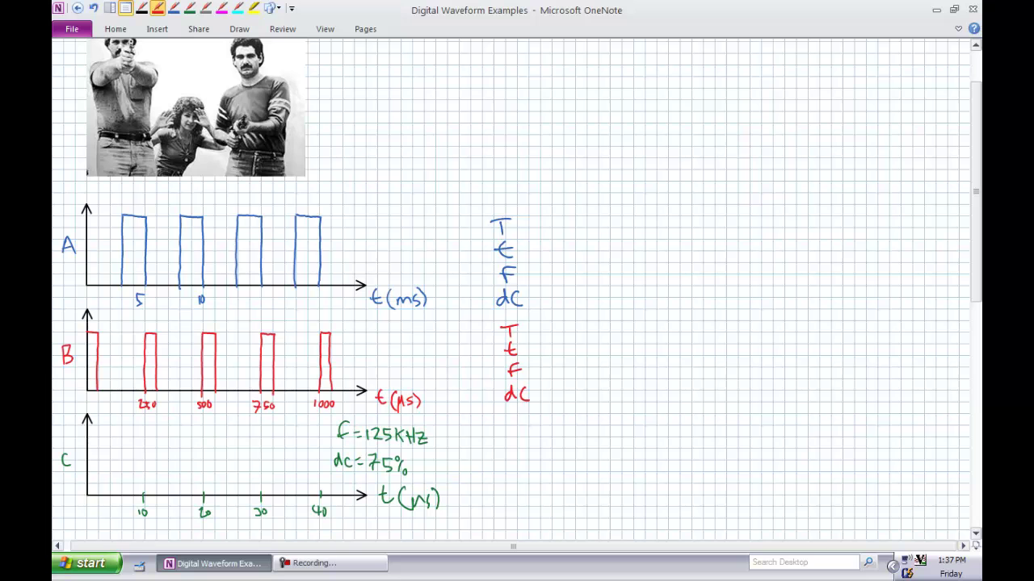
- Undo a stray red stroke, then write green T and t labels for waveform C
left_click_drag(498, 430, 525, 423)
key("ctrl+z")
left_click(189, 8)
mouse_move(514, 423)
left_mouse_down()
mouse_move(512, 458)
mouse_move(530, 454)
left_mouse_up()
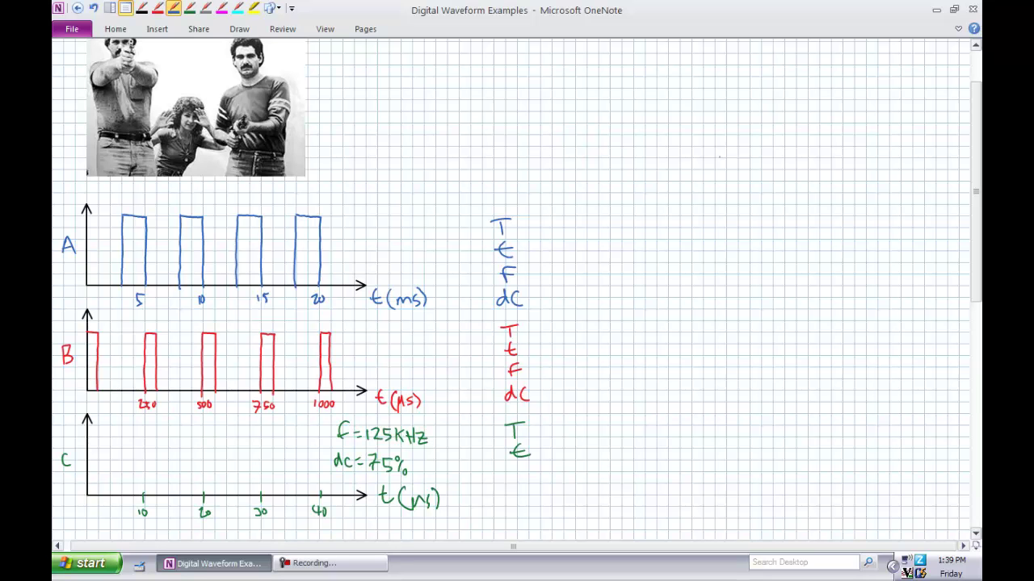
- Draw blue arrows marking waveform A's ms unit and one period
mouse_move(409, 261)
left_mouse_down()
mouse_move(408, 290)
mouse_move(418, 280)
left_mouse_up()
left_click_drag(95, 254, 95, 268)
left_click_drag(87, 260, 146, 260)
mouse_move(135, 255)
left_mouse_down()
mouse_move(145, 261)
mouse_move(134, 269)
mouse_move(203, 248)
left_mouse_up()
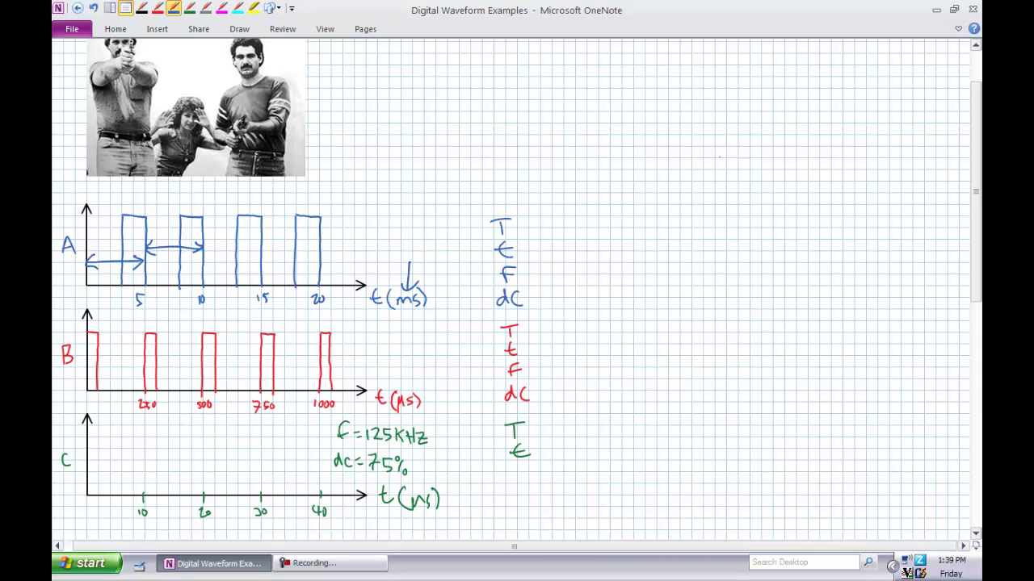
- Write T = 5ms for waveform A, adding another period arrow and grid-division ticks
left_click_drag(522, 221, 533, 221)
left_click_drag(524, 227, 542, 232)
left_click_drag(544, 216, 578, 231)
mouse_move(236, 261)
left_mouse_down()
mouse_move(293, 262)
mouse_move(247, 271)
left_mouse_up()
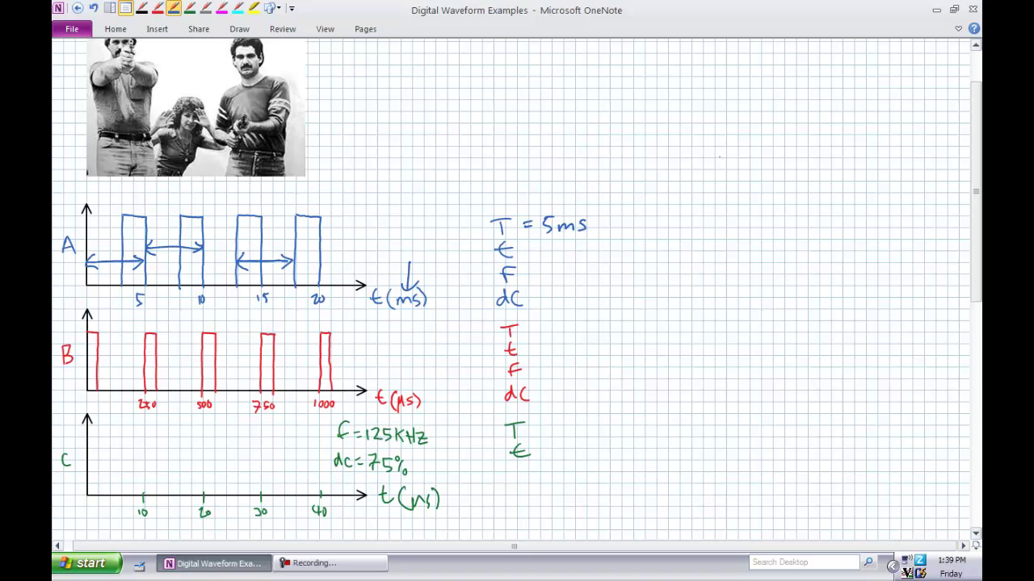
left_click_drag(522, 252, 533, 252)
mouse_move(97, 202)
left_mouse_down()
mouse_move(97, 214)
mouse_move(145, 214)
left_mouse_up()
- Write t = 2ms, add equals signs after f and dC, and begin f = 1/T =
mouse_move(542, 242)
left_mouse_down()
mouse_move(553, 256)
mouse_move(575, 256)
left_mouse_up()
left_click_drag(586, 244, 532, 270)
left_click_drag(522, 275, 532, 275)
left_click_drag(529, 296, 538, 297)
left_click_drag(529, 301, 538, 301)
mouse_move(667, 219)
left_mouse_down()
mouse_move(658, 240)
mouse_move(669, 230)
left_mouse_up()
mouse_move(675, 229)
left_mouse_down()
mouse_move(733, 238)
mouse_move(728, 247)
left_mouse_up()
mouse_move(716, 248)
left_mouse_down()
mouse_move(716, 267)
mouse_move(754, 243)
left_mouse_up()
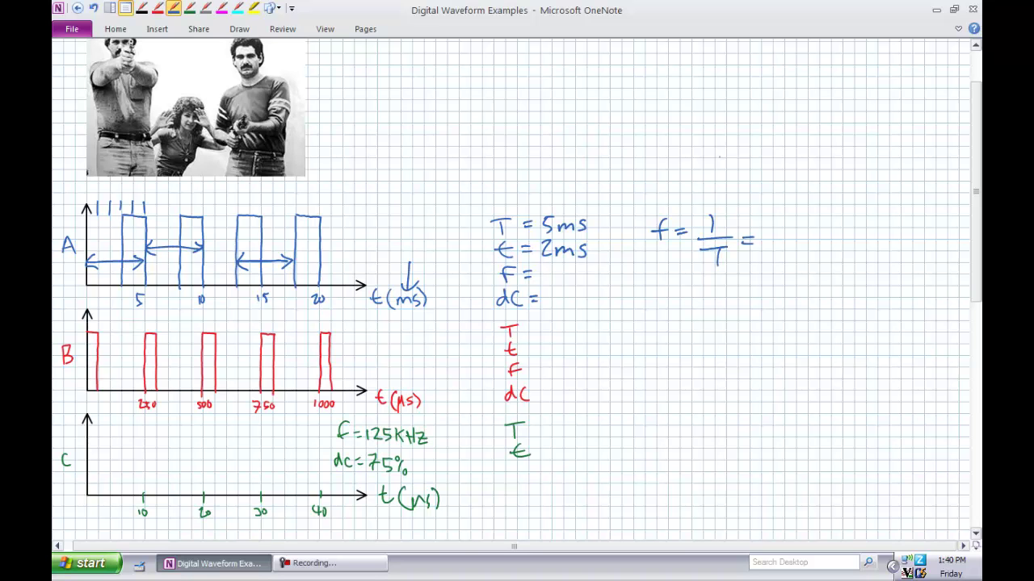
- Complete f = 1/5ms = 200Hz and fill F = 200Hz into waveform A's list
left_click_drag(783, 212, 783, 232)
mouse_move(768, 241)
left_mouse_down()
mouse_move(801, 241)
mouse_move(778, 263)
mouse_move(787, 251)
mouse_move(803, 265)
left_mouse_up()
mouse_move(848, 229)
left_mouse_down()
mouse_move(860, 244)
mouse_move(871, 231)
left_mouse_up()
mouse_move(887, 230)
left_mouse_down()
mouse_move(882, 239)
mouse_move(886, 231)
left_mouse_up()
left_click_drag(900, 226, 902, 246)
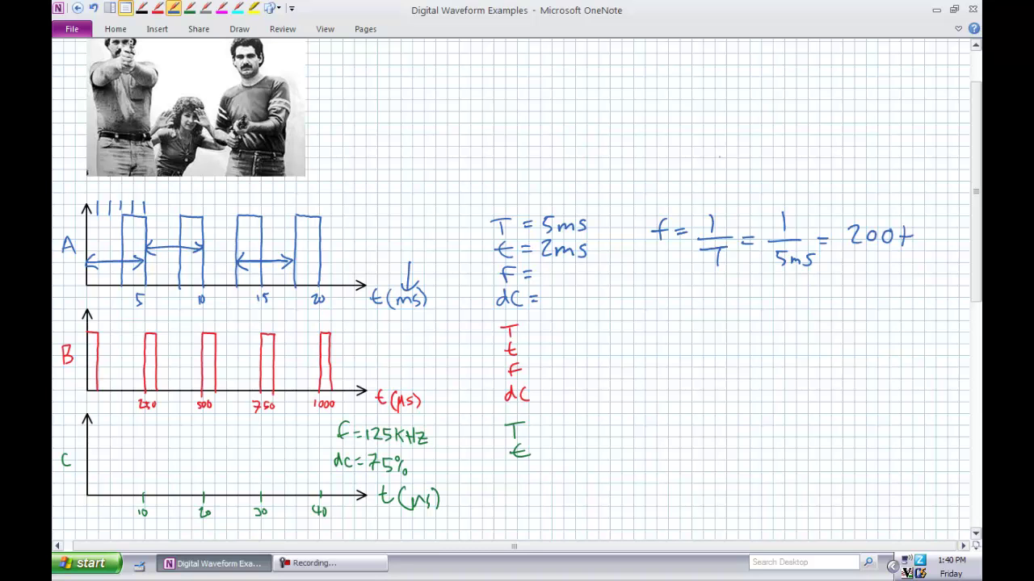
left_click_drag(915, 228, 916, 247)
left_click_drag(900, 237, 915, 236)
left_click_drag(920, 234, 934, 248)
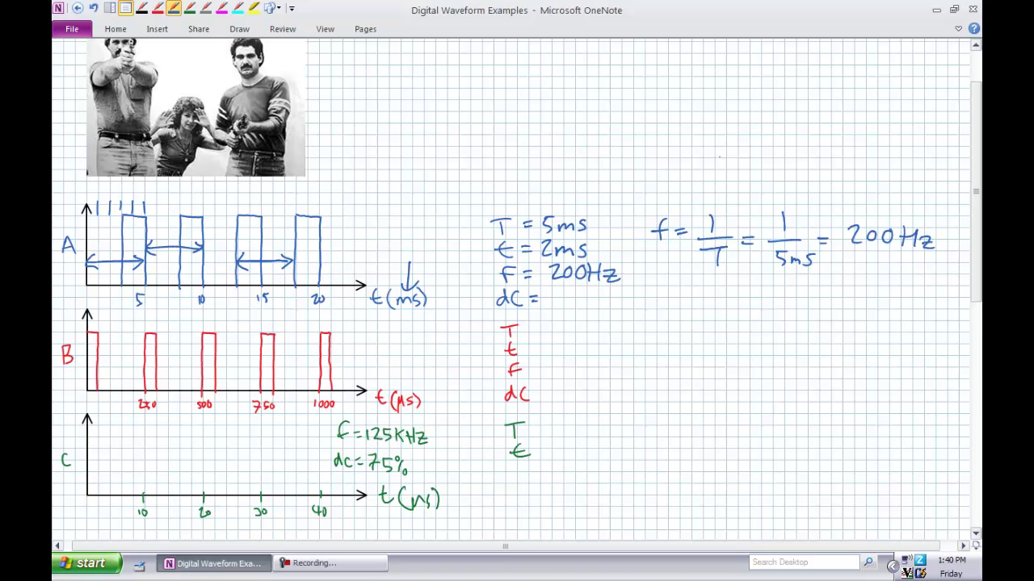
- Write waveform A's duty cycle formula as 2ms/5ms × 100% =
left_click_drag(700, 290, 710, 303)
left_click_drag(704, 297, 728, 303)
left_click_drag(740, 292, 732, 305)
mouse_move(699, 308)
left_mouse_down()
mouse_move(749, 307)
mouse_move(715, 333)
left_mouse_up()
left_click_drag(726, 326, 741, 334)
left_click_drag(750, 323, 748, 334)
mouse_move(762, 307)
left_mouse_down()
mouse_move(773, 315)
mouse_move(763, 315)
left_mouse_up()
mouse_move(777, 305)
left_mouse_down()
mouse_move(777, 317)
mouse_move(786, 306)
left_mouse_up()
mouse_move(795, 305)
left_mouse_down()
mouse_move(800, 318)
mouse_move(828, 302)
left_mouse_up()
left_click_drag(817, 308, 860, 307)
- Write the 40% result and fill in dC = 40% for waveform A
mouse_move(857, 296)
left_mouse_down()
mouse_move(856, 317)
mouse_move(871, 301)
left_mouse_up()
mouse_move(891, 299)
left_mouse_down()
mouse_move(880, 315)
mouse_move(884, 295)
left_mouse_up()
left_click_drag(890, 310, 891, 315)
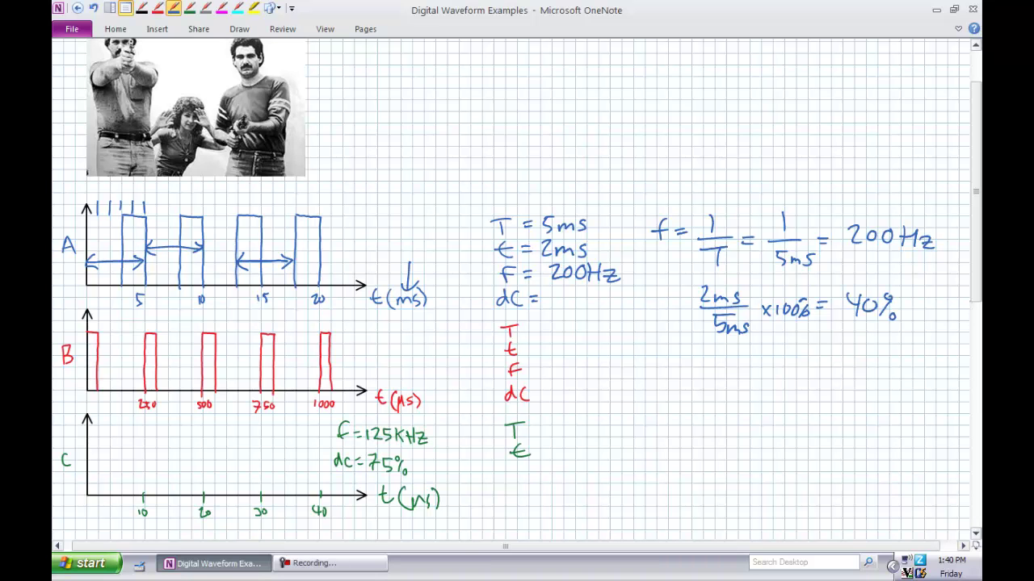
left_click_drag(554, 291, 565, 304)
mouse_move(563, 292)
left_mouse_down()
mouse_move(563, 311)
mouse_move(574, 294)
mouse_move(584, 313)
left_mouse_up()
left_click_drag(586, 294, 593, 311)
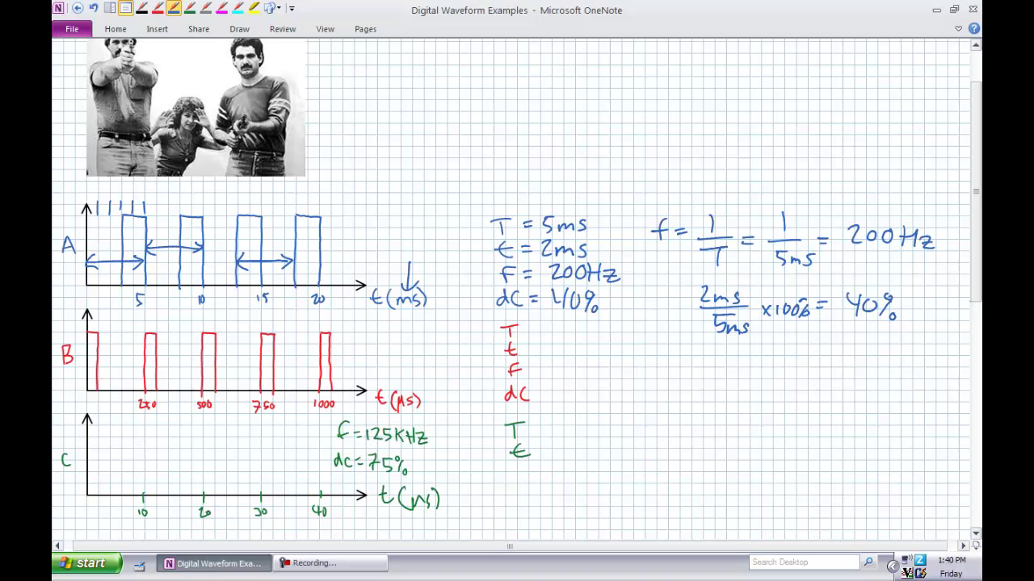
- Add red equals signs after waveform B's labels and circle its axis unit
left_click(157, 8)
left_click_drag(525, 329, 535, 329)
left_click_drag(526, 336, 536, 335)
left_click_drag(527, 347, 535, 346)
left_click_drag(527, 354, 536, 353)
left_click_drag(529, 365, 544, 394)
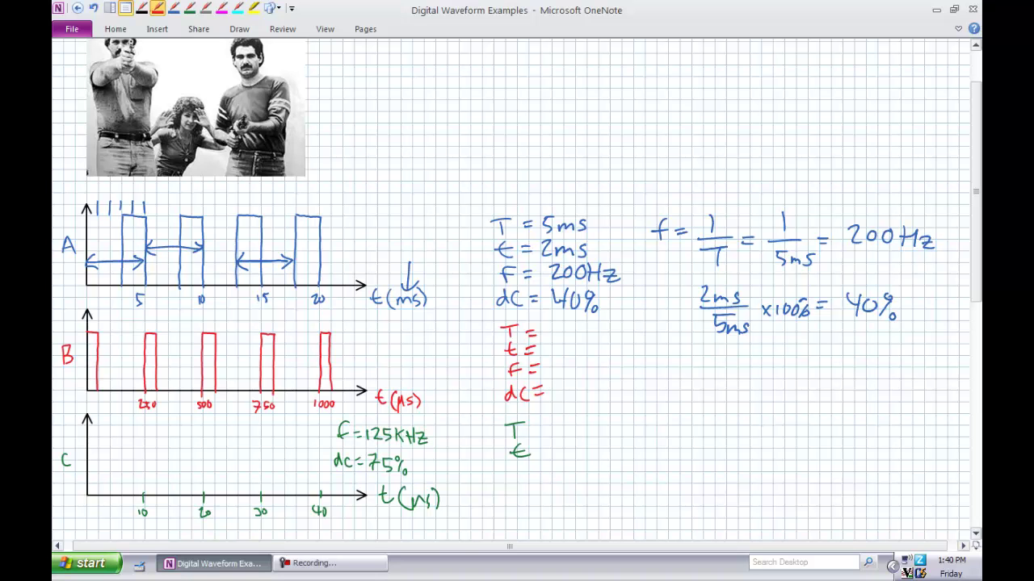
left_click_drag(404, 386, 397, 388)
- Correct waveform C's axis unit from ms to µs in green
left_click(189, 9)
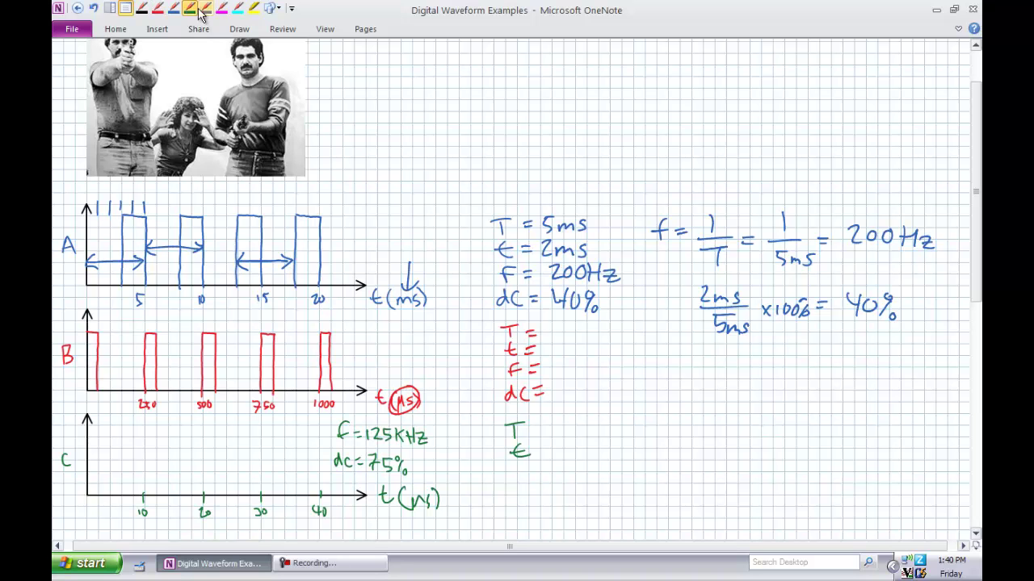
left_click_drag(413, 503, 413, 529)
left_click(158, 9)
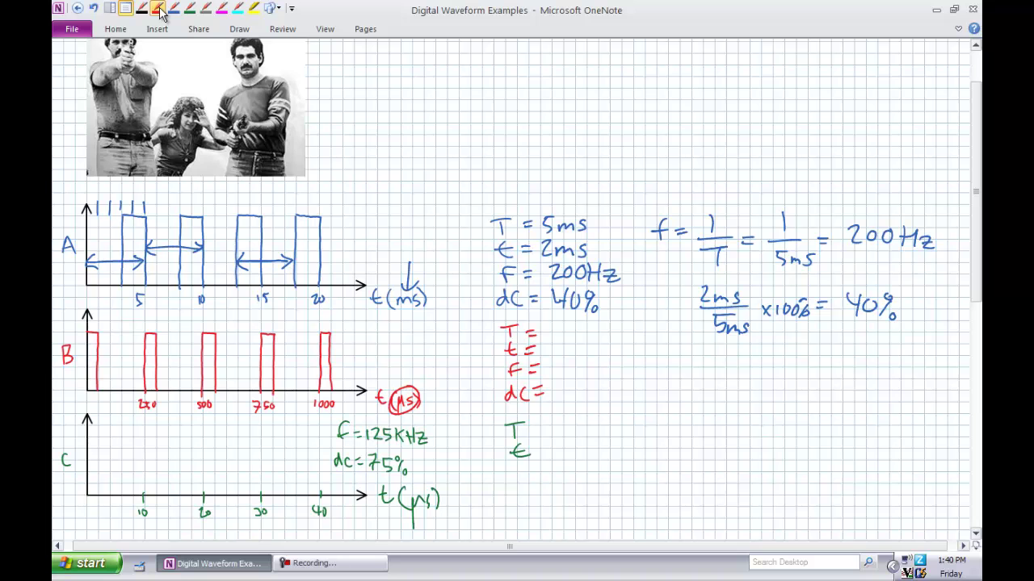
- Mark waveform B's 250µs period with red arrows and write T = 250µs, undoing a stray circle
mouse_move(204, 380)
left_mouse_down()
mouse_move(252, 386)
mouse_move(207, 387)
mouse_move(241, 357)
mouse_move(254, 366)
left_mouse_up()
mouse_move(143, 373)
left_mouse_down()
mouse_move(206, 370)
mouse_move(154, 381)
left_mouse_up()
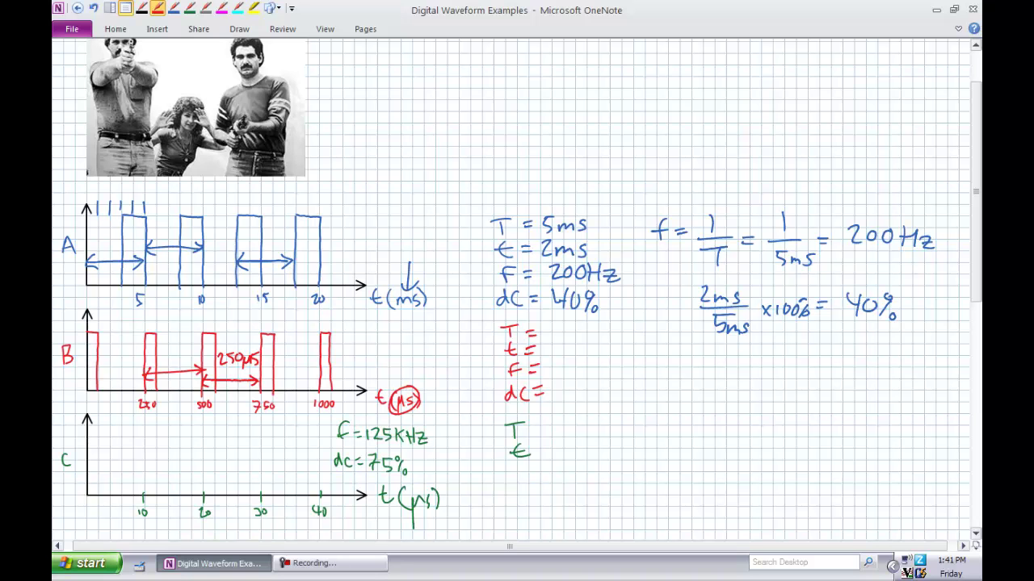
mouse_move(549, 330)
left_mouse_down()
mouse_move(586, 333)
mouse_move(588, 346)
mouse_move(607, 331)
mouse_move(599, 341)
left_mouse_up()
left_click_drag(88, 496, 88, 473)
left_click_drag(601, 326, 592, 325)
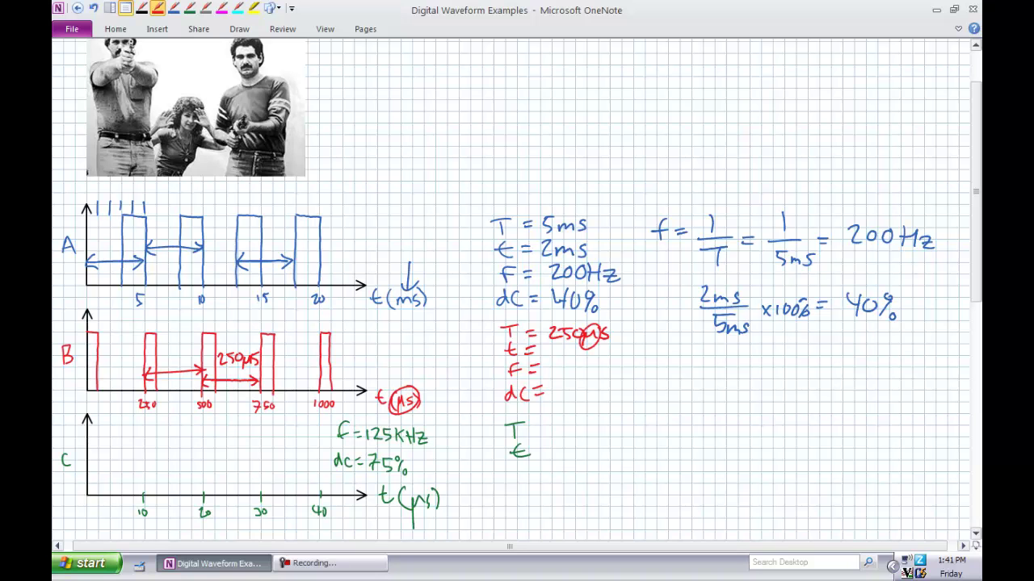
key("ctrl+z")
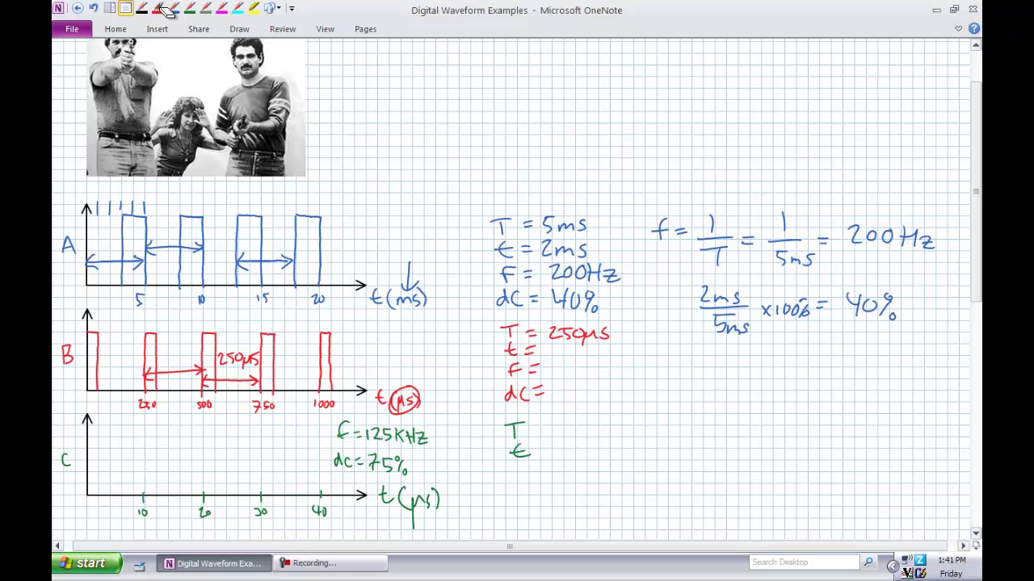
left_click(160, 8)
- Note waveform B's period as .25ms and start f = 1/T = 1/
left_click_drag(614, 142, 626, 158)
mouse_move(631, 143)
left_mouse_down()
mouse_move(631, 159)
mouse_move(642, 140)
mouse_move(668, 157)
left_mouse_up()
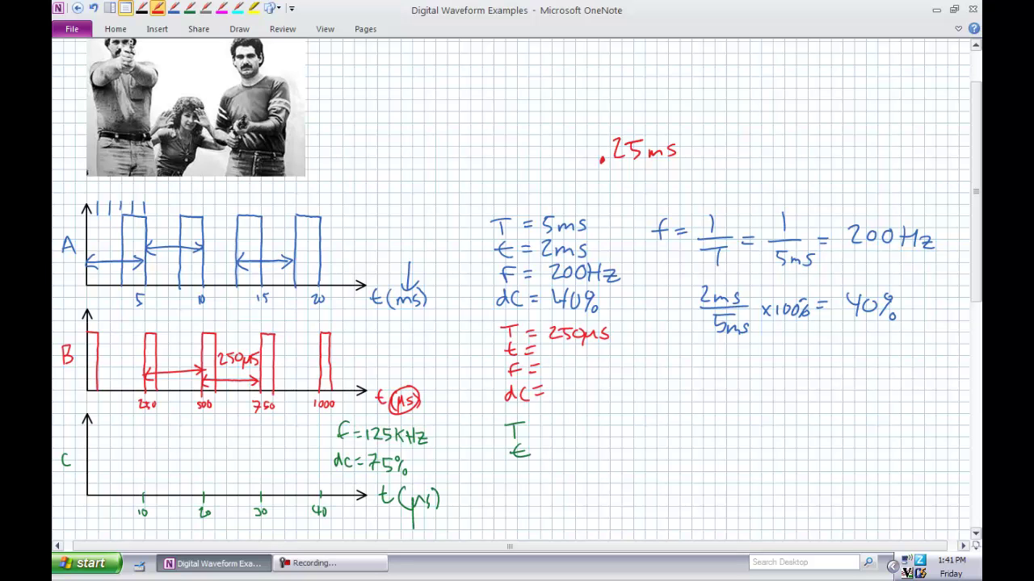
left_click_drag(693, 351, 683, 374)
mouse_move(676, 364)
left_mouse_down()
mouse_move(710, 371)
mouse_move(736, 373)
left_mouse_up()
mouse_move(724, 375)
left_mouse_down()
mouse_move(754, 365)
mouse_move(744, 399)
left_mouse_up()
left_click_drag(767, 365, 779, 364)
left_click_drag(768, 370, 779, 370)
left_click_drag(804, 360, 805, 366)
mouse_move(791, 370)
left_mouse_down()
mouse_move(823, 368)
mouse_move(800, 396)
left_mouse_up()
- Finish the formula with 250µs as denominator and the result 4KHz
mouse_move(804, 379)
left_mouse_down()
mouse_move(803, 394)
mouse_move(812, 378)
left_mouse_up()
mouse_move(820, 378)
left_mouse_down()
mouse_move(827, 397)
mouse_move(840, 383)
left_mouse_up()
mouse_move(852, 377)
left_mouse_down()
mouse_move(843, 390)
mouse_move(866, 356)
left_mouse_up()
left_click_drag(860, 364, 892, 354)
mouse_move(892, 342)
left_mouse_down()
mouse_move(891, 369)
mouse_move(918, 363)
left_mouse_up()
left_click_drag(921, 349, 931, 365)
left_click_drag(939, 355, 950, 361)
- Fill in F = 4KHz in waveform B's red list
left_click_drag(557, 362, 565, 371)
left_click_drag(562, 360, 570, 378)
left_click_drag(580, 365, 582, 378)
left_click_drag(586, 362, 587, 378)
left_click_drag(587, 370, 599, 378)
left_click_drag(603, 365, 616, 377)
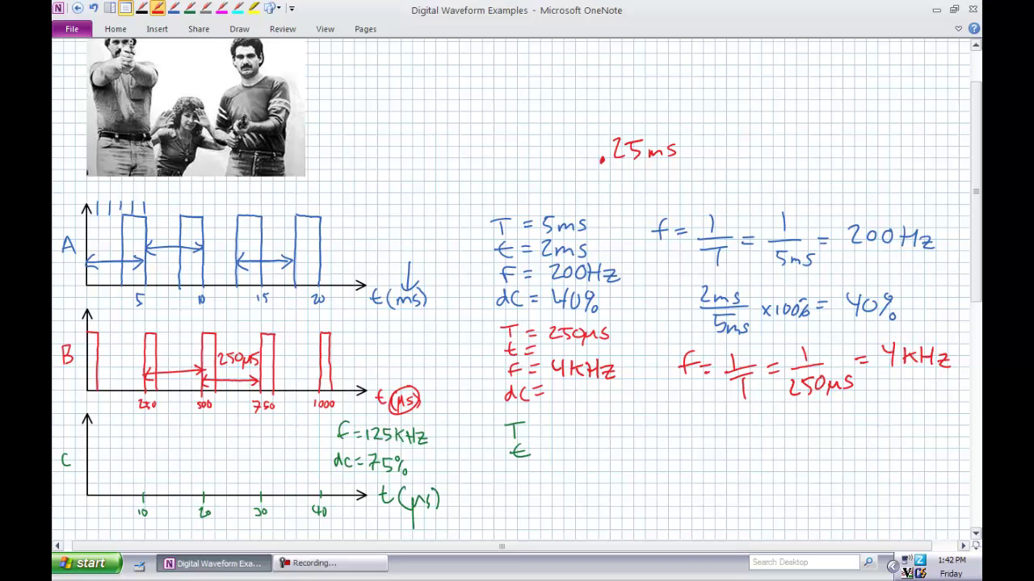
- Tick off waveform B's pulse divisions, write t = 50µs, and start dc = 50µs
mouse_move(144, 318)
left_mouse_down()
mouse_move(144, 329)
mouse_move(202, 330)
left_mouse_up()
mouse_move(567, 345)
left_mouse_down()
mouse_move(558, 357)
mouse_move(574, 357)
left_mouse_up()
left_click_drag(579, 352, 603, 361)
mouse_move(701, 415)
left_mouse_down()
mouse_move(700, 433)
mouse_move(729, 421)
left_mouse_up()
left_click_drag(723, 427, 746, 431)
left_click_drag(764, 420, 792, 421)
mouse_move(802, 415)
left_mouse_down()
mouse_move(795, 426)
mouse_move(809, 431)
left_mouse_up()
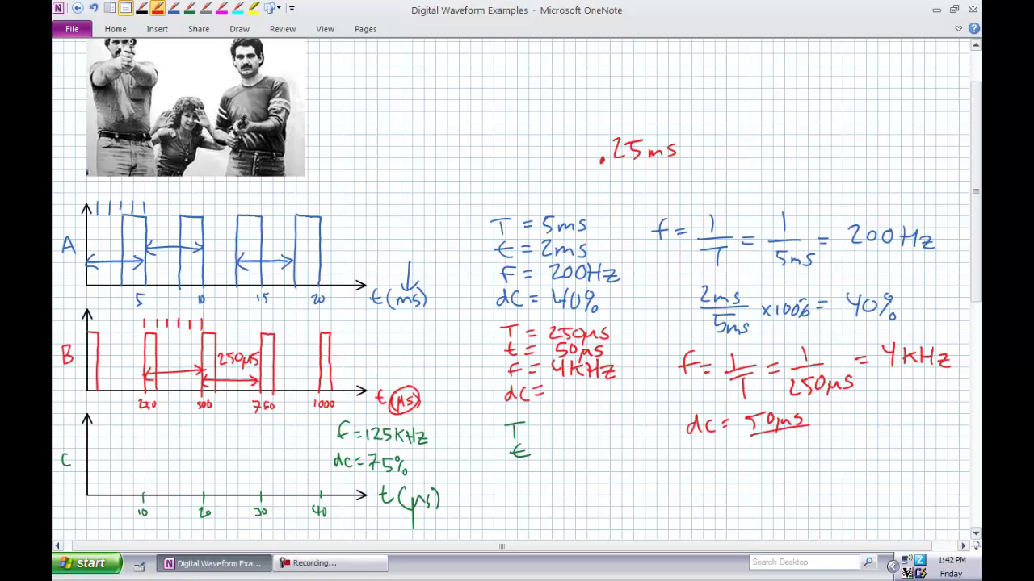
- Divide by the 250µs period and add × 100% = to B's duty cycle formula
left_click_drag(752, 445, 762, 457)
mouse_move(773, 439)
left_mouse_down()
mouse_move(766, 459)
mouse_move(782, 440)
left_mouse_up()
mouse_move(790, 446)
left_mouse_down()
mouse_move(793, 465)
mouse_move(804, 446)
left_mouse_up()
mouse_move(816, 439)
left_mouse_down()
mouse_move(808, 450)
mouse_move(837, 433)
left_mouse_up()
mouse_move(837, 421)
left_mouse_down()
mouse_move(827, 433)
mouse_move(844, 429)
left_mouse_up()
left_click_drag(853, 419, 864, 419)
left_click_drag(878, 415, 876, 433)
left_click_drag(890, 410, 925, 420)
- Write the 20% result and fill in dC = 20% for waveform B
mouse_move(934, 404)
left_mouse_down()
mouse_move(942, 418)
mouse_move(943, 398)
left_mouse_up()
left_click_drag(953, 412, 952, 413)
mouse_move(562, 385)
left_mouse_down()
mouse_move(583, 402)
mouse_move(590, 383)
left_mouse_up()
left_click_drag(597, 401, 598, 401)
left_click(191, 10)
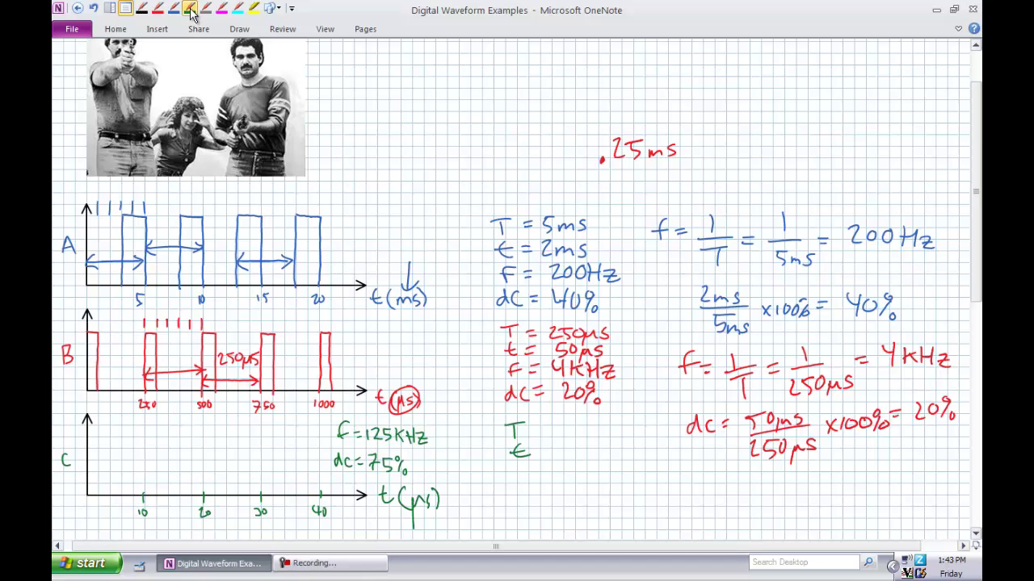
- Write waveform C's period in green as T = 1/f = 8µs
left_click(190, 10)
mouse_move(589, 476)
left_mouse_down()
mouse_move(620, 476)
mouse_move(605, 497)
left_mouse_up()
left_click_drag(617, 483, 631, 482)
left_click_drag(618, 489, 659, 488)
left_click(638, 488)
mouse_move(646, 512)
left_mouse_down()
mouse_move(657, 493)
mouse_move(681, 489)
left_mouse_up()
left_click_drag(673, 495, 681, 494)
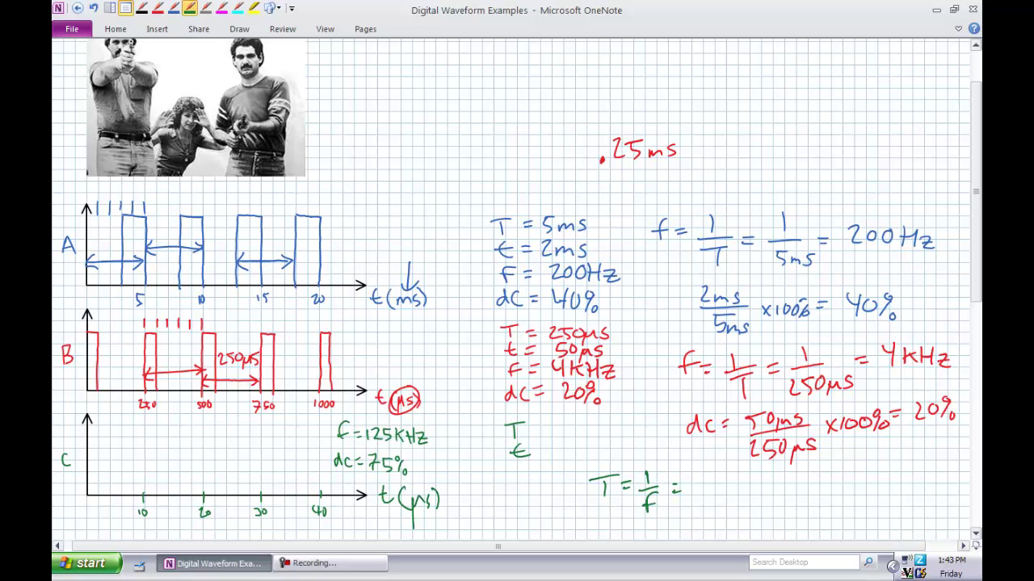
mouse_move(706, 482)
left_mouse_down()
mouse_move(709, 510)
mouse_move(725, 491)
left_mouse_up()
left_click_drag(739, 490, 732, 506)
- Circle C's µs unit and mark period ticks and upward arrows along its axis
left_click_drag(444, 477, 441, 480)
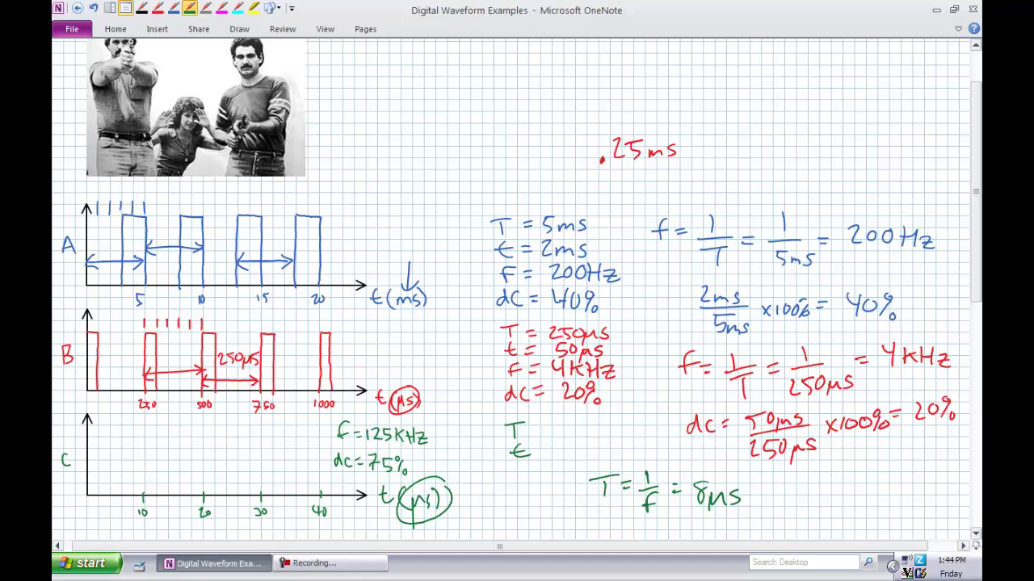
mouse_move(98, 493)
left_mouse_down()
mouse_move(97, 503)
mouse_move(131, 499)
mouse_move(131, 517)
mouse_move(132, 491)
left_mouse_up()
mouse_move(157, 494)
left_mouse_down()
mouse_move(156, 506)
mouse_move(178, 489)
mouse_move(213, 509)
mouse_move(226, 488)
mouse_move(259, 508)
mouse_move(273, 487)
mouse_move(298, 506)
left_mouse_up()
left_click_drag(321, 515, 320, 480)
left_click_drag(315, 494, 326, 494)
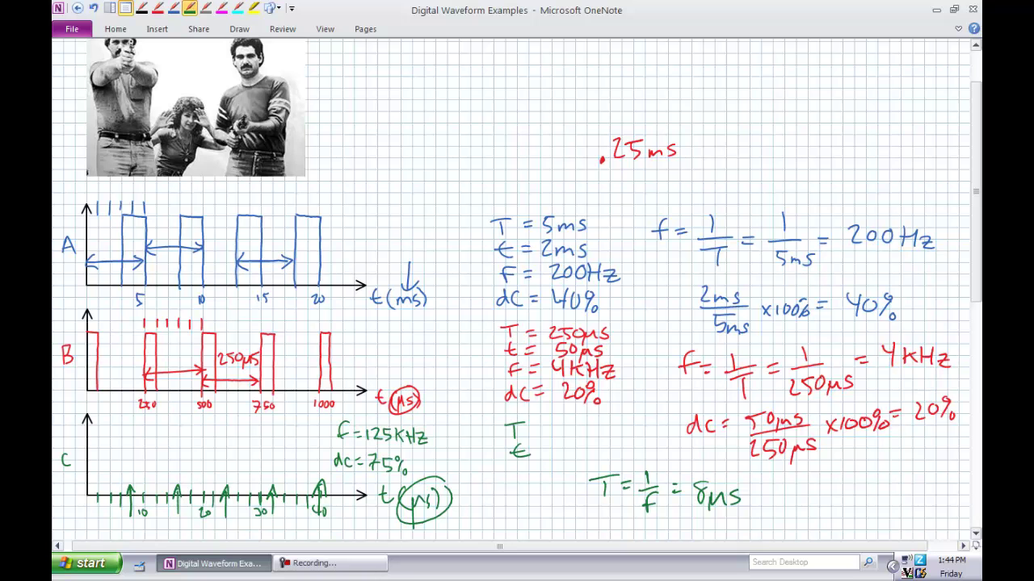
scroll(517, 289, "down", 1)
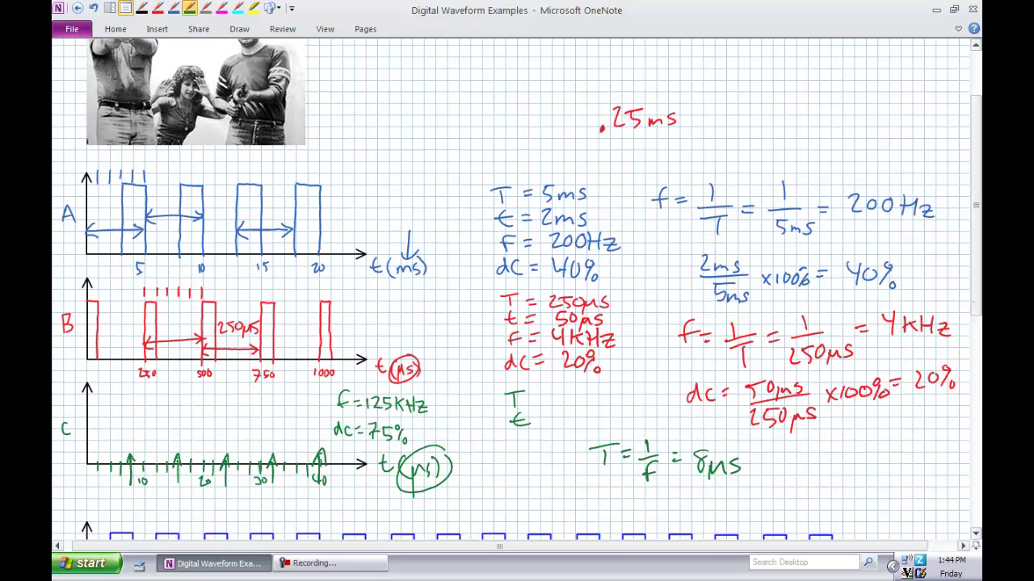
- Write waveform C's high time as t = .75 × 8μs = 6μs
left_click_drag(667, 493, 671, 517)
mouse_move(693, 494)
left_mouse_down()
mouse_move(688, 515)
mouse_move(729, 514)
left_mouse_up()
mouse_move(729, 497)
left_mouse_down()
mouse_move(716, 514)
mouse_move(752, 493)
mouse_move(783, 496)
mouse_move(778, 511)
left_mouse_up()
left_click_drag(797, 494, 811, 500)
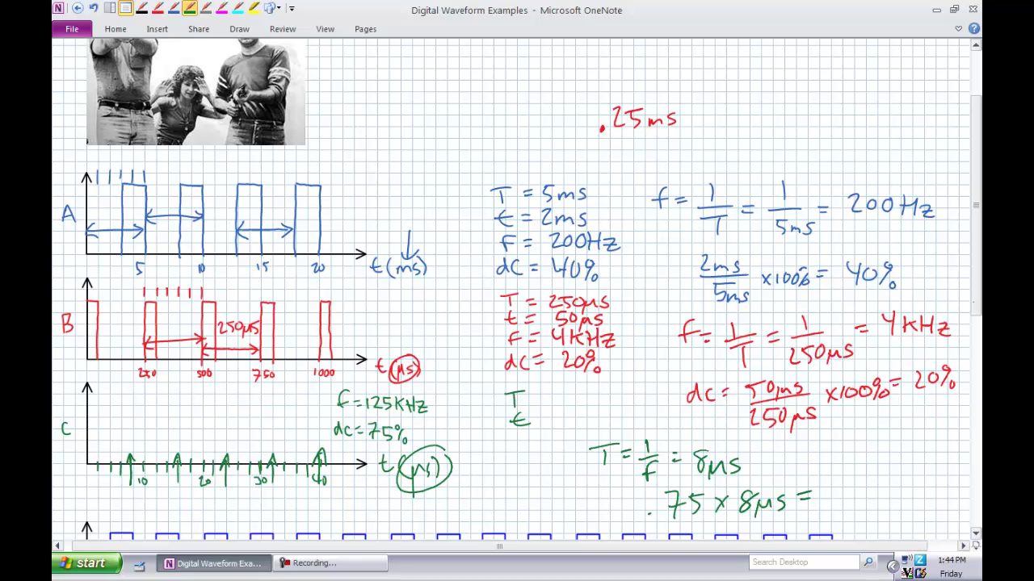
left_click_drag(617, 491, 622, 516)
mouse_move(845, 484)
left_mouse_down()
mouse_move(837, 496)
mouse_move(874, 487)
mouse_move(880, 505)
left_mouse_up()
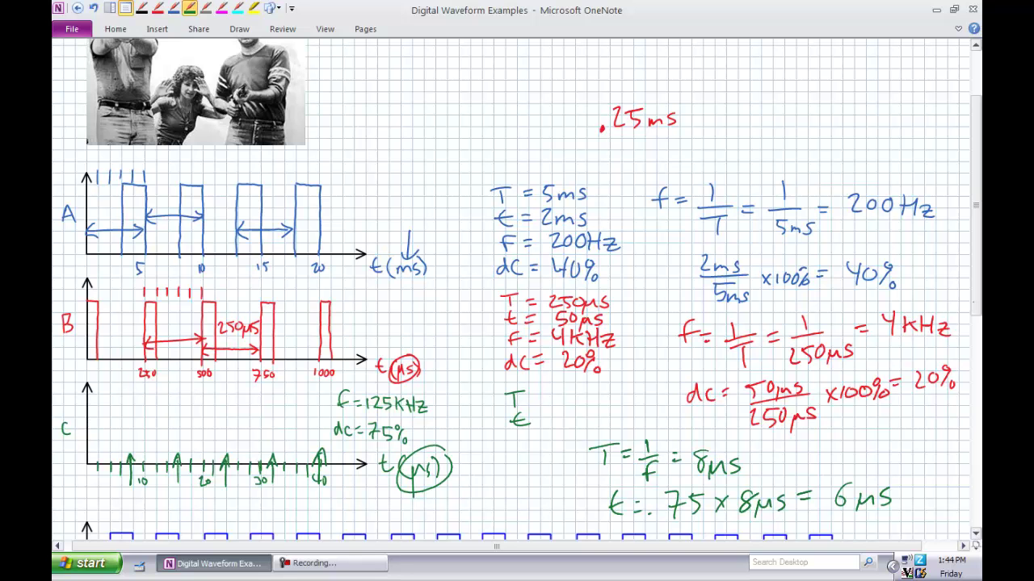
- Sketch waveform C's 75% duty-cycle pulses along its time axis
mouse_move(104, 418)
left_mouse_down()
mouse_move(121, 464)
mouse_move(132, 416)
mouse_move(169, 418)
mouse_move(168, 460)
mouse_move(179, 417)
mouse_move(275, 424)
mouse_move(275, 447)
mouse_move(305, 417)
mouse_move(313, 467)
mouse_move(352, 415)
left_mouse_up()
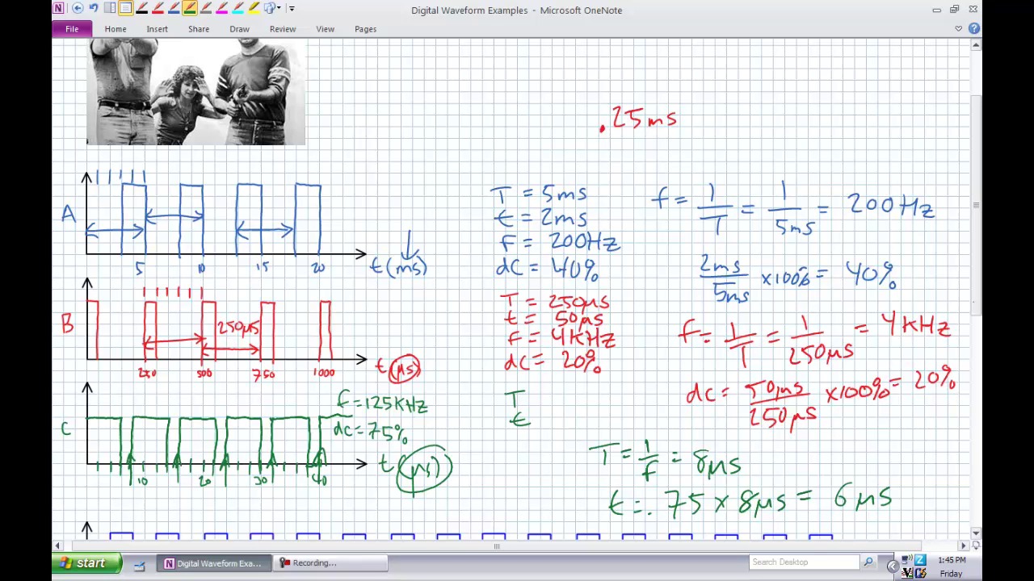
left_click_drag(352, 418, 350, 468)
mouse_move(114, 385)
left_mouse_down()
mouse_move(123, 404)
mouse_move(128, 388)
left_mouse_up()
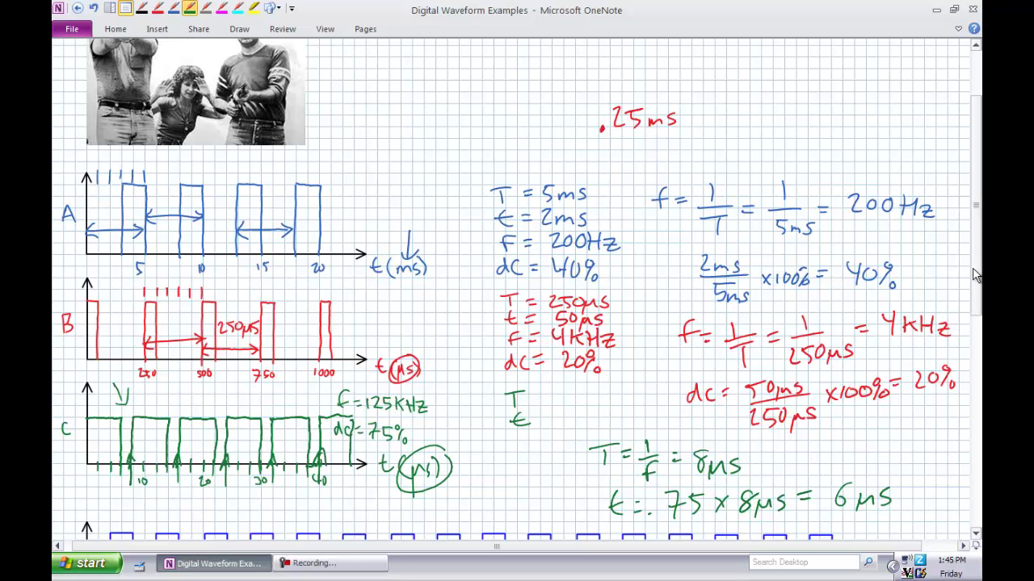
mouse_move(976, 273)
left_mouse_down()
mouse_move(975, 286)
mouse_move(976, 269)
left_mouse_up()
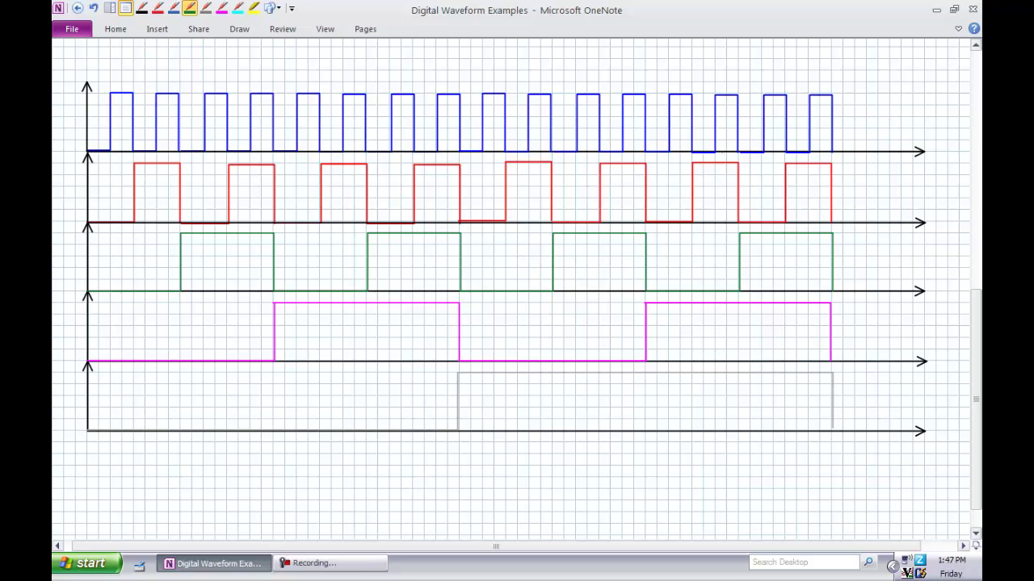
- In black ink, write A beside the top waveform and undo the mistaken B beside the second
left_click(142, 8)
left_click_drag(56, 134, 70, 134)
left_click_drag(58, 125, 69, 124)
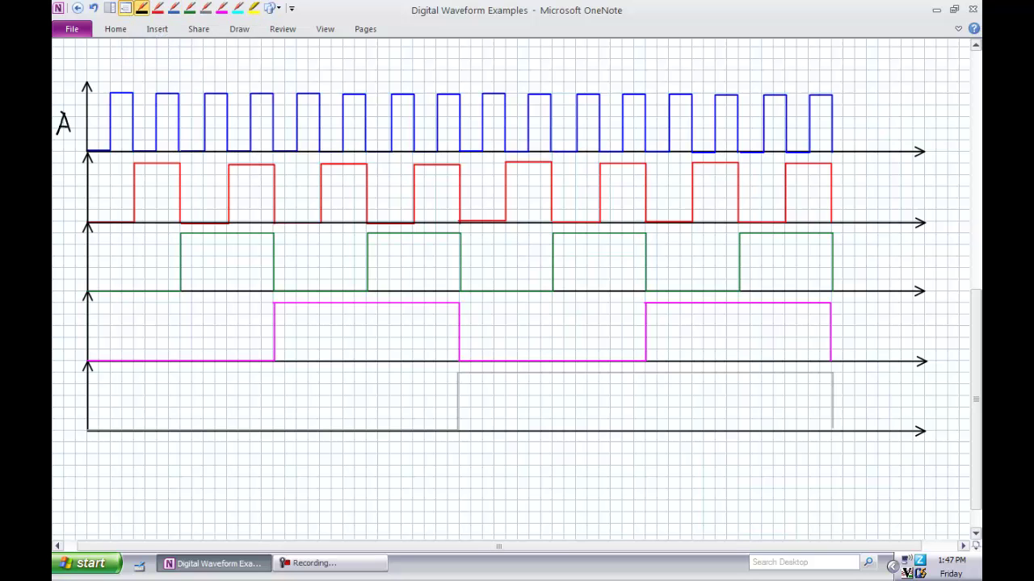
left_click_drag(60, 183, 59, 205)
left_click_drag(60, 184, 61, 204)
left_click(127, 8)
key("ctrl+z")
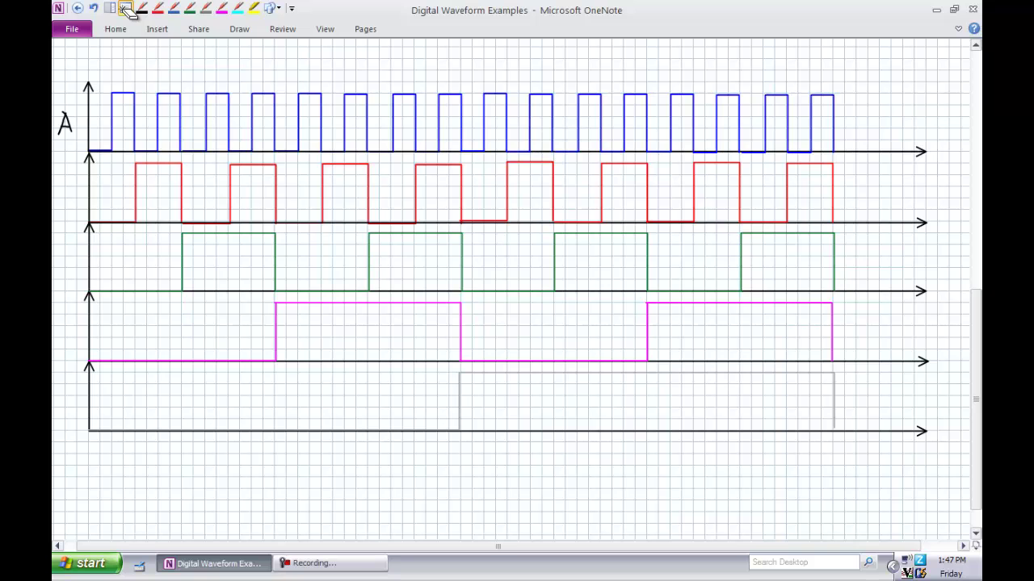
left_click(141, 7)
- Write the letter A beside the red, green, magenta and grey waveforms
mouse_move(58, 209)
left_mouse_down()
mouse_move(74, 209)
mouse_move(70, 199)
left_mouse_up()
left_click_drag(64, 255, 76, 273)
left_click_drag(63, 265, 73, 264)
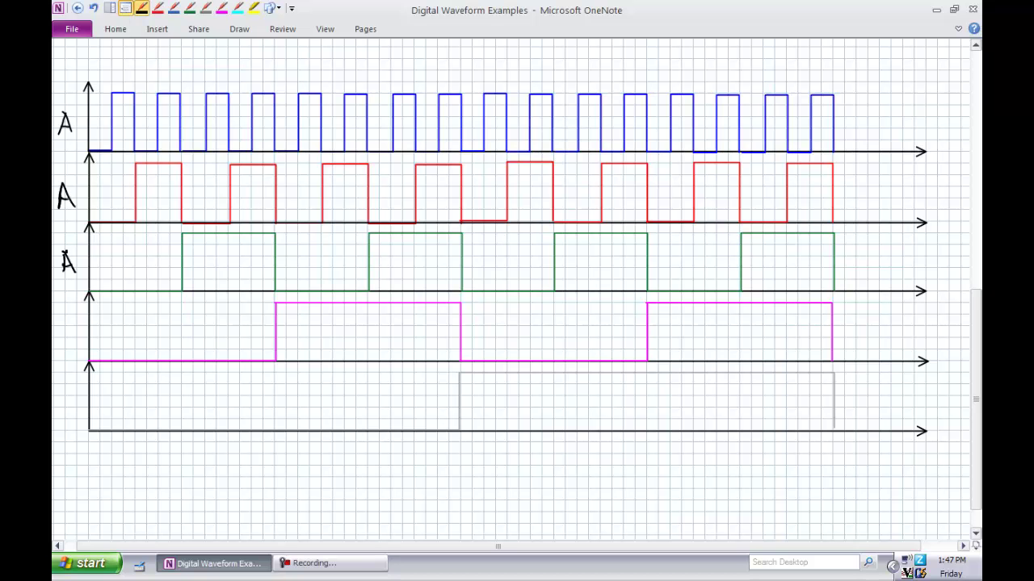
mouse_move(60, 344)
left_mouse_down()
mouse_move(65, 321)
mouse_move(71, 343)
left_mouse_up()
left_click_drag(61, 335, 69, 335)
mouse_move(59, 414)
left_mouse_down()
mouse_move(64, 393)
mouse_move(73, 413)
left_mouse_up()
left_click_drag(60, 407, 69, 407)
- Add the digits so the labels read A0, A2, A3 and A4
mouse_move(78, 127)
left_mouse_down()
mouse_move(77, 135)
mouse_move(80, 127)
left_mouse_up()
left_click_drag(77, 274, 84, 285)
left_click_drag(76, 334, 79, 348)
left_click_drag(78, 409, 81, 427)
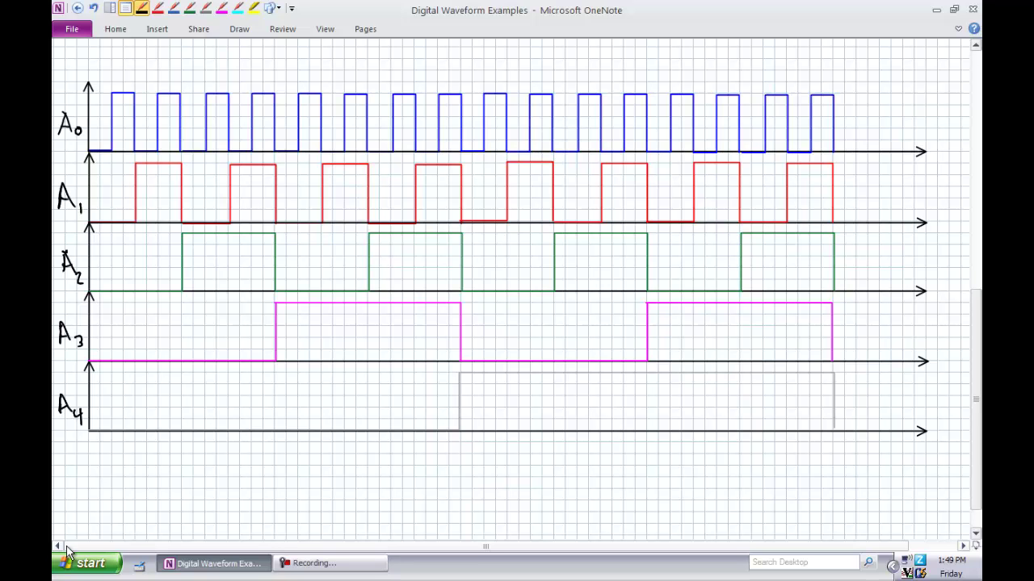
- Circle the starting column in yellow and write a magenta 0 for A4 up through A0
left_click(255, 10)
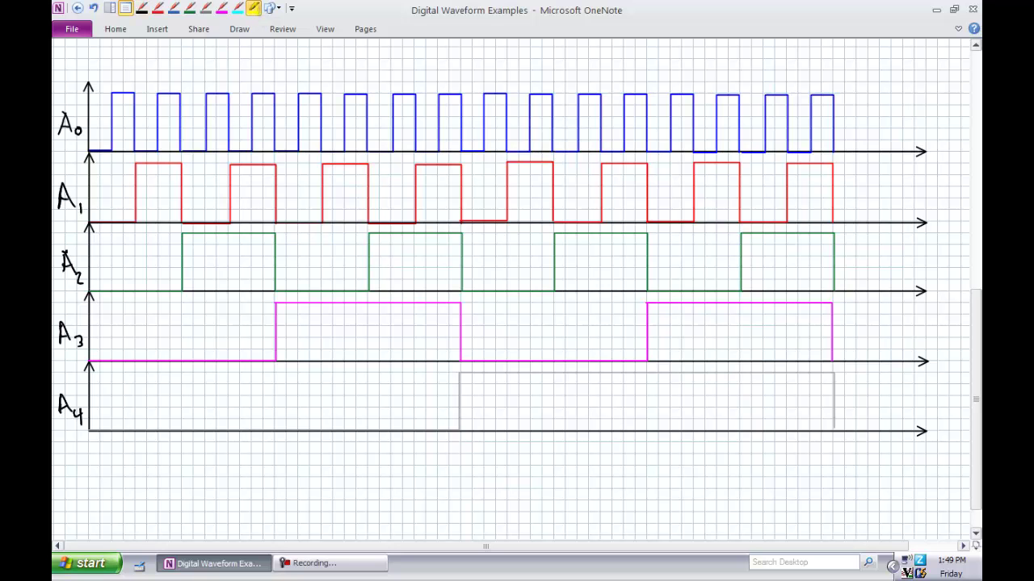
mouse_move(119, 138)
left_mouse_down()
mouse_move(100, 132)
mouse_move(77, 158)
mouse_move(73, 204)
mouse_move(118, 410)
mouse_move(117, 152)
left_mouse_up()
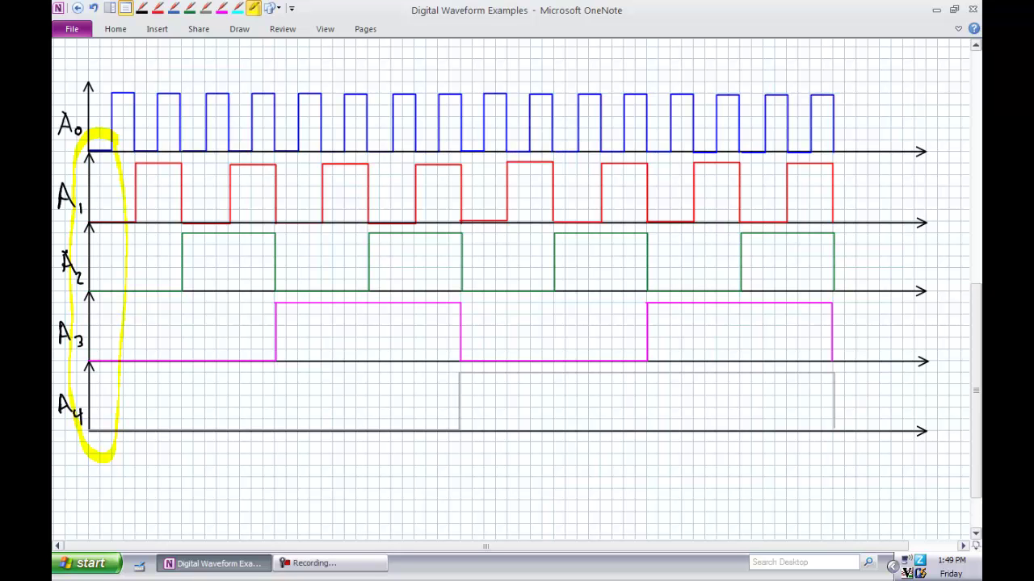
left_click(224, 10)
left_click_drag(101, 412, 101, 413)
left_click_drag(103, 340, 102, 341)
left_click_drag(104, 273, 103, 274)
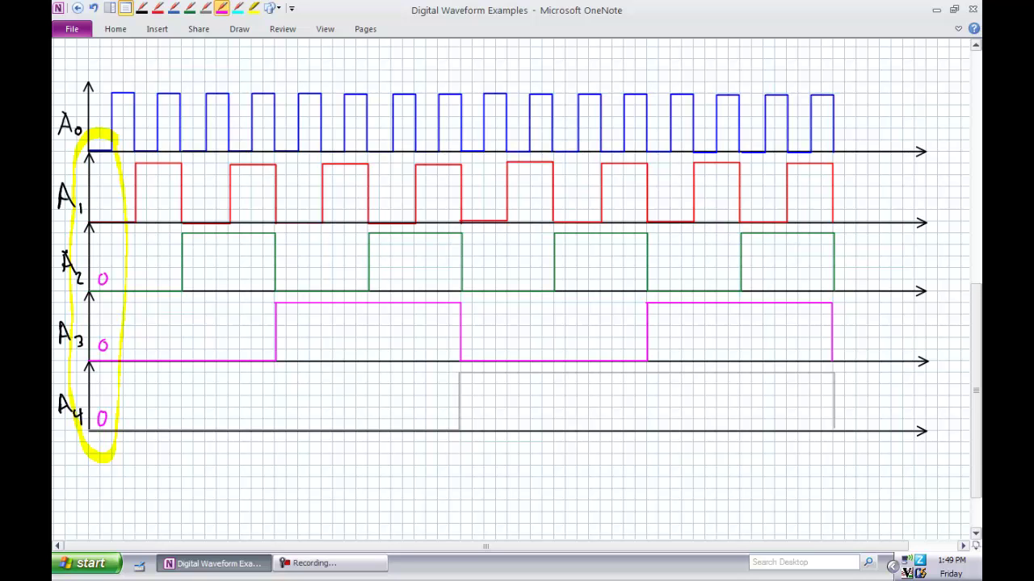
left_click_drag(105, 208, 102, 208)
left_click_drag(100, 138, 99, 138)
- Circle the last column in yellow and write a magenta 1 for A4 up through A0
left_click(255, 9)
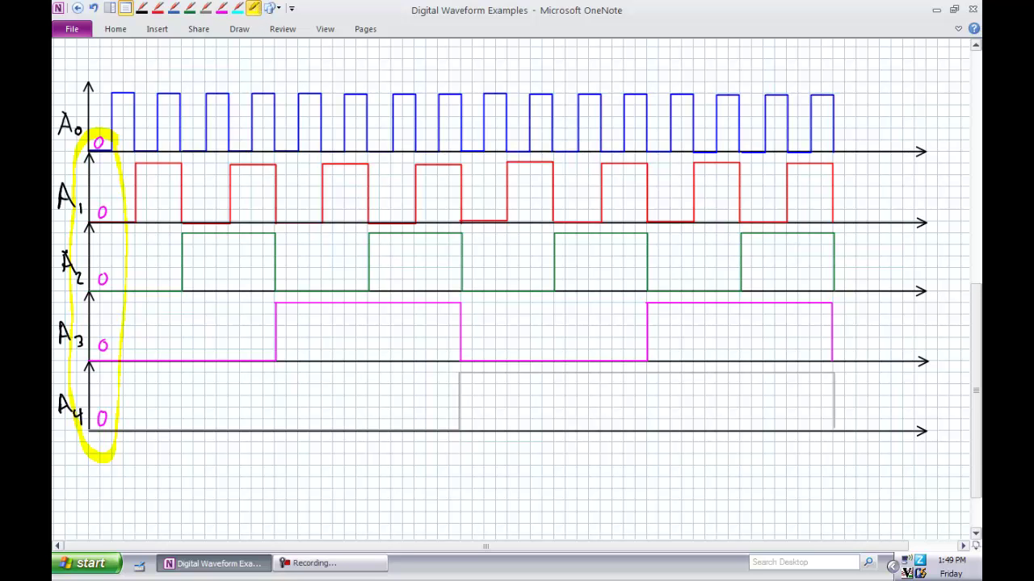
mouse_move(836, 85)
left_mouse_down()
mouse_move(812, 84)
mouse_move(806, 142)
mouse_move(812, 431)
mouse_move(840, 89)
left_mouse_up()
left_click(222, 8)
left_click_drag(821, 411, 821, 425)
left_click_drag(821, 341, 821, 354)
left_click_drag(821, 274, 821, 288)
left_click_drag(822, 202, 821, 215)
left_click_drag(822, 132, 821, 145)
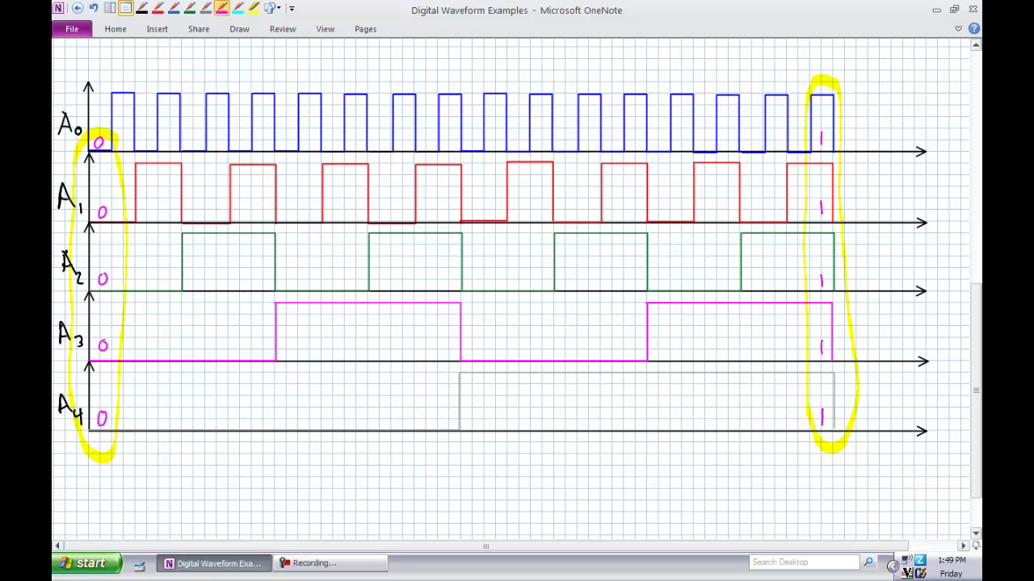
left_click(343, 563)
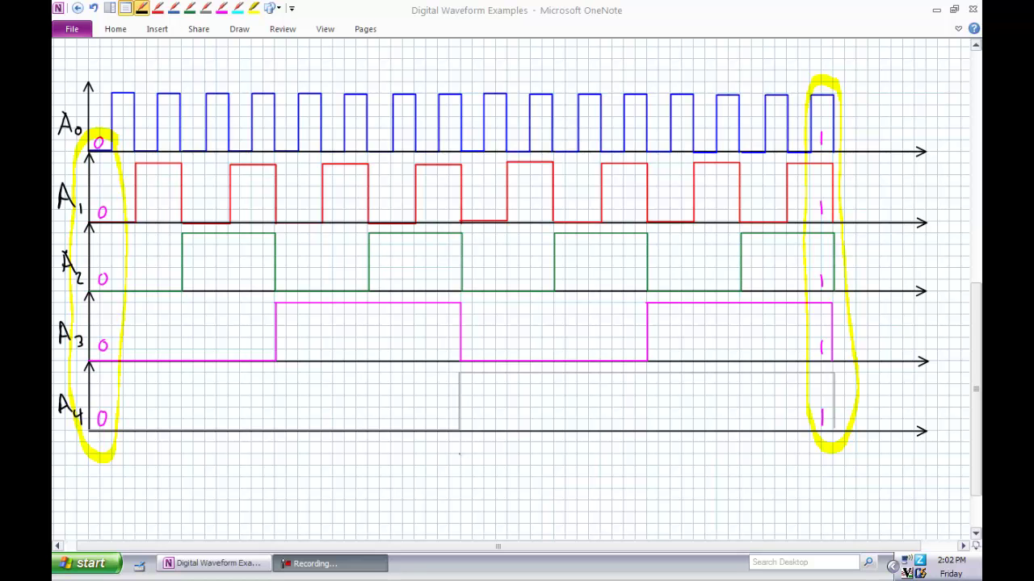
- Write a 6 4 2 example marked MSB and LSB, with place values 100 and 10
mouse_move(462, 453)
left_mouse_down()
mouse_move(449, 472)
mouse_move(509, 468)
mouse_move(505, 485)
left_mouse_up()
left_click_drag(549, 458, 572, 477)
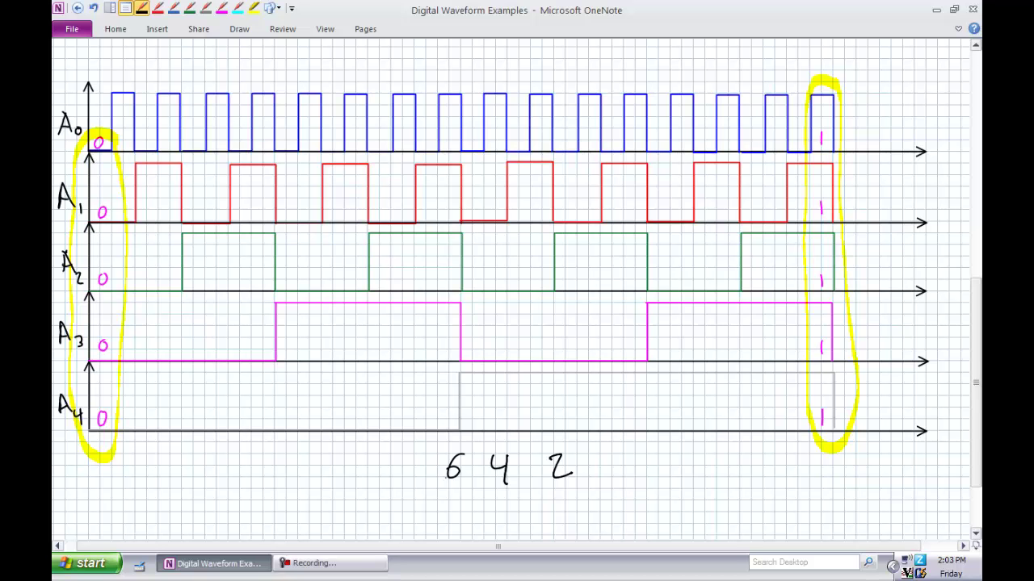
left_click_drag(431, 454, 464, 453)
left_click_drag(556, 437, 567, 450)
left_click_drag(579, 435, 569, 449)
left_click_drag(583, 436, 584, 451)
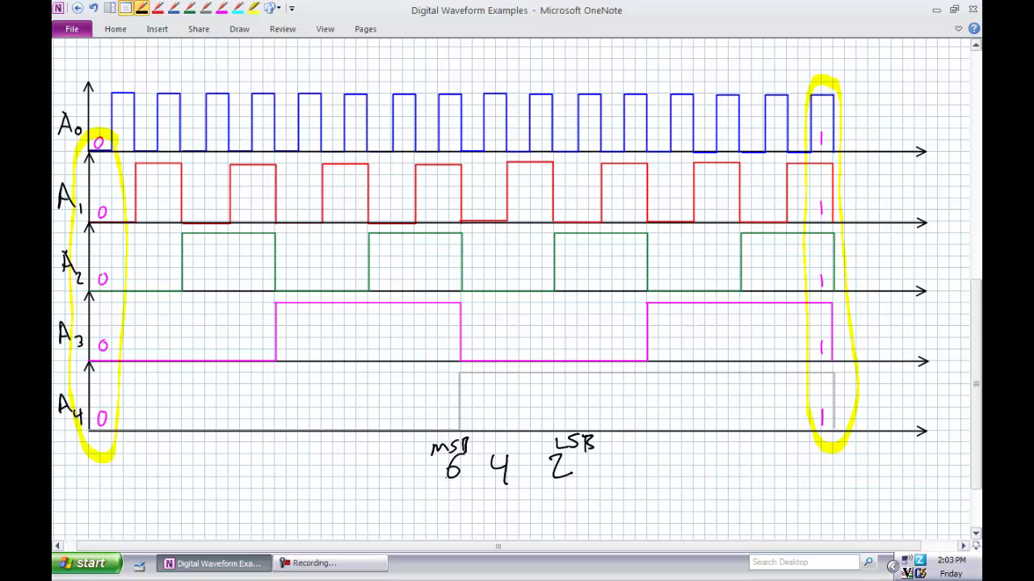
left_click_drag(447, 495, 447, 506)
left_click_drag(455, 496, 502, 506)
left_click_drag(510, 493, 562, 510)
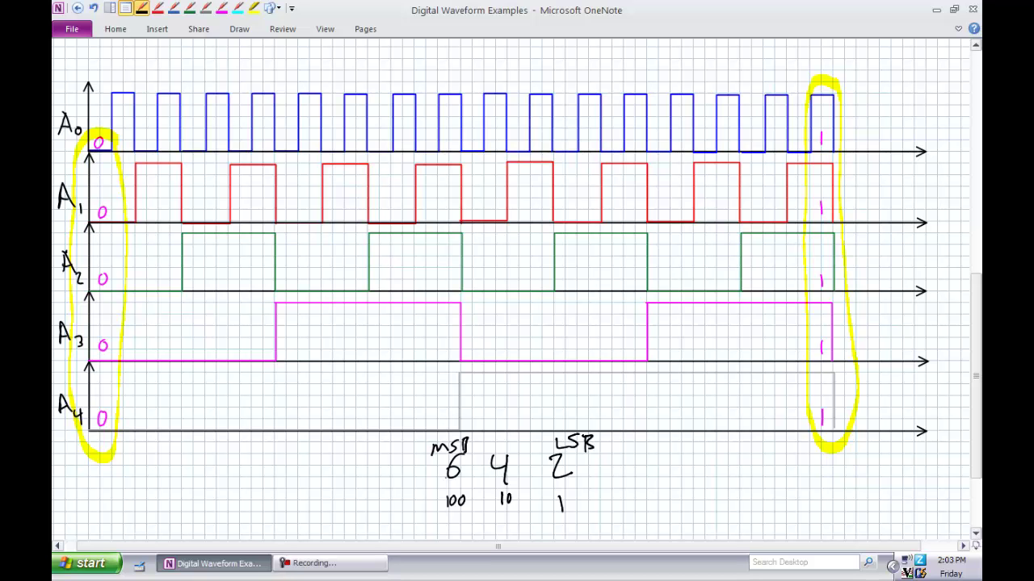
- Erase the place-value example and write MSB and LSB side by side below the diagram
mouse_move(452, 485)
left_mouse_down()
mouse_move(591, 442)
mouse_move(451, 480)
mouse_move(436, 449)
mouse_move(409, 447)
mouse_move(446, 459)
left_mouse_up()
left_click_drag(619, 446, 649, 459)
left_click_drag(649, 444, 651, 459)
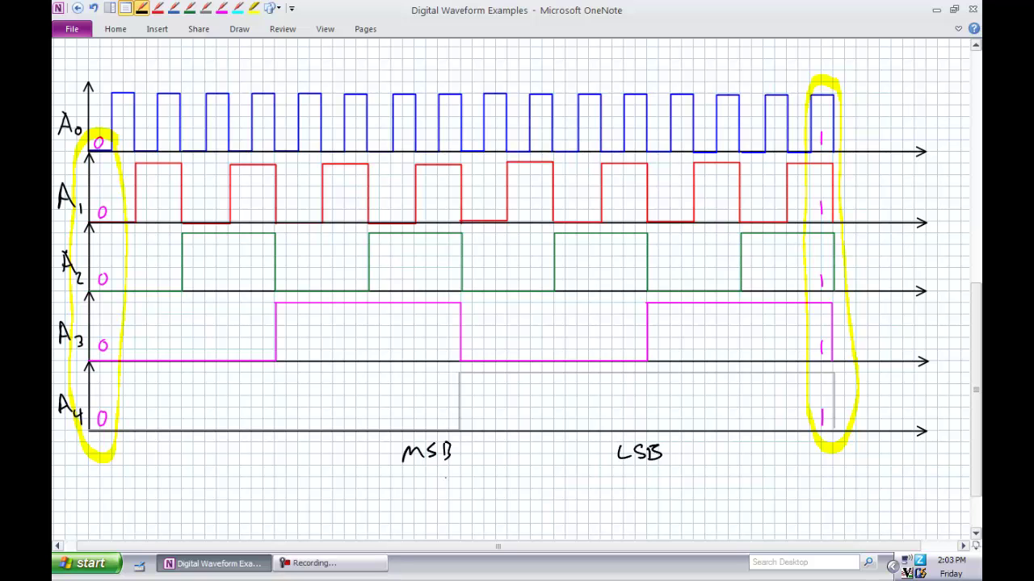